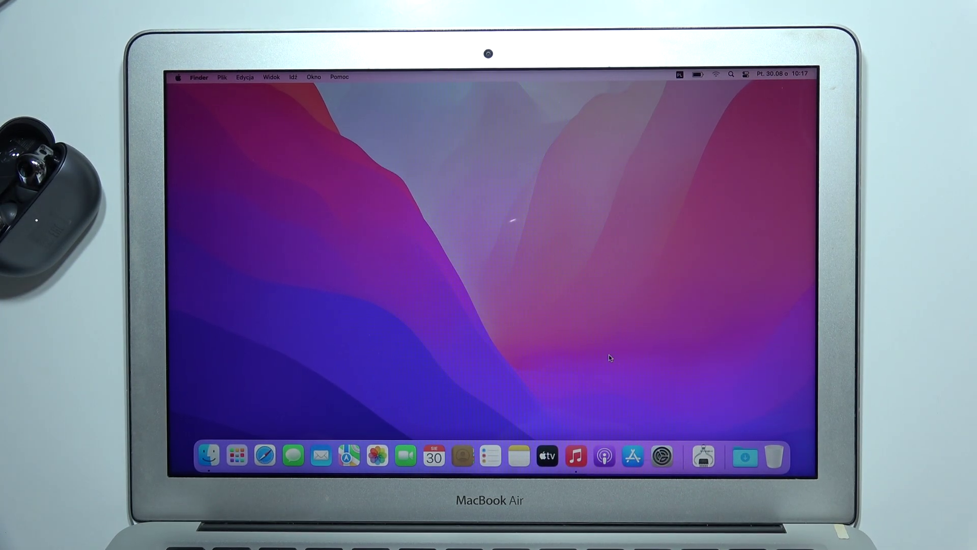
- Launch System Preferences from the Dock to reach its settings panes
left_click(661, 452)
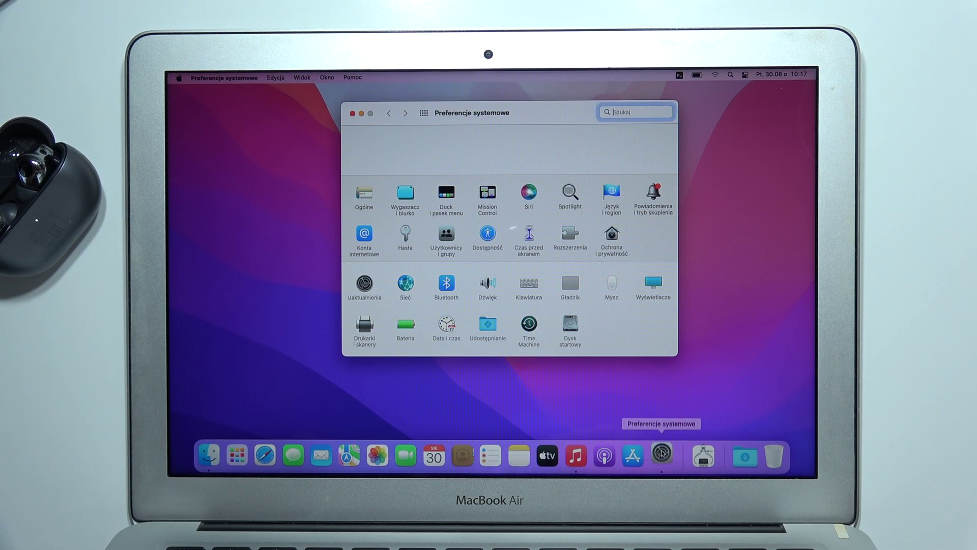